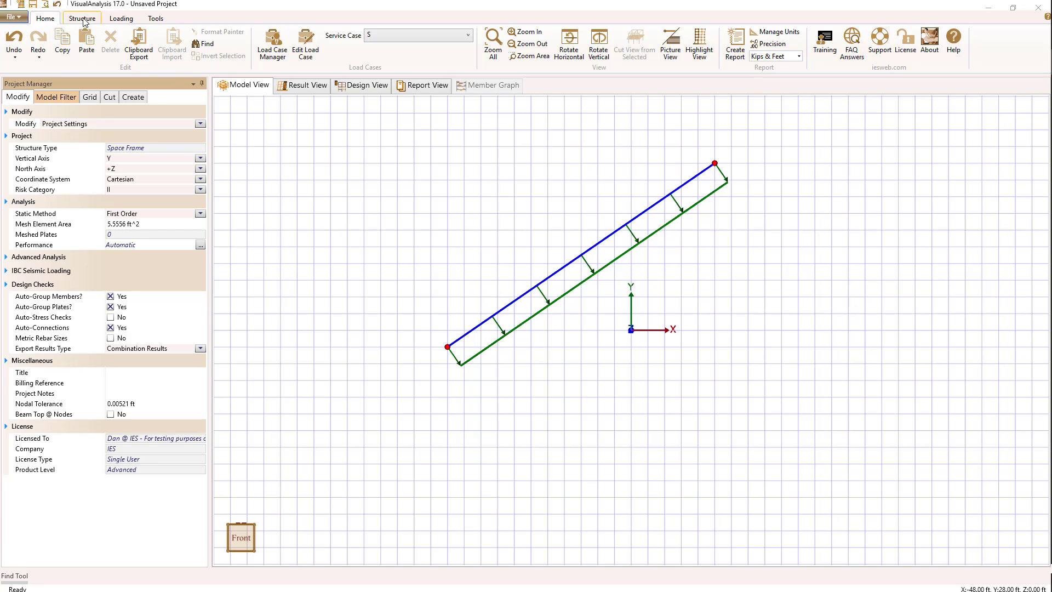
Step: Open the Load Case Manager and review the service cases and the load combinations
left_click(127, 19)
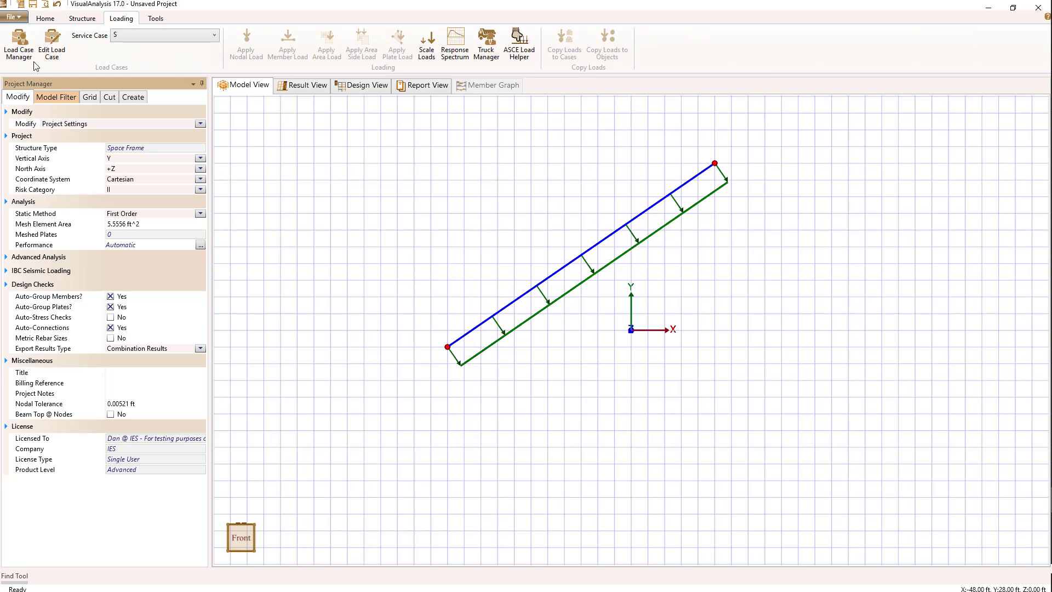
left_click(19, 43)
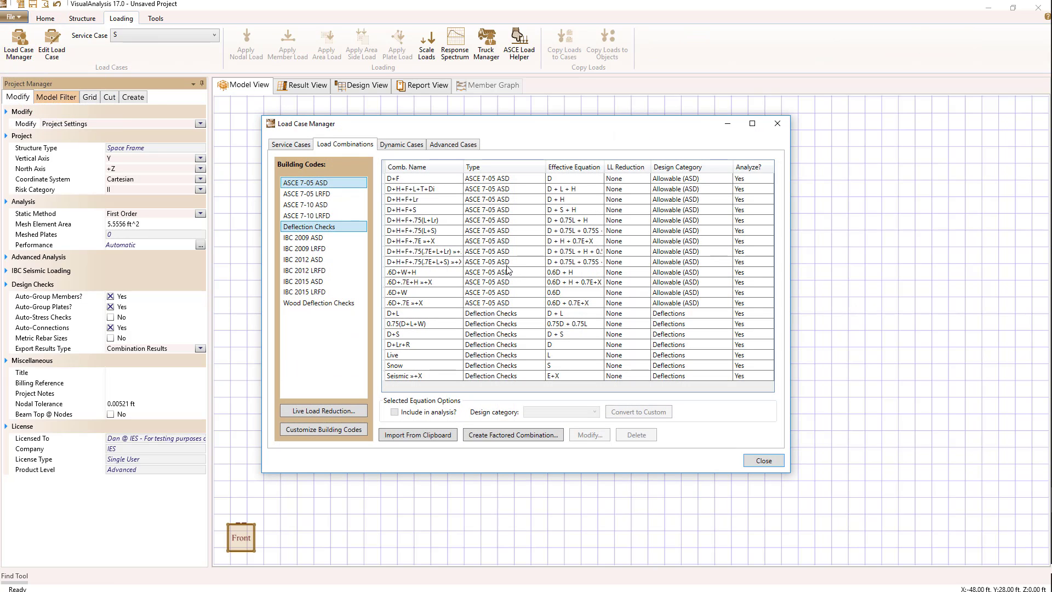
left_click(281, 147)
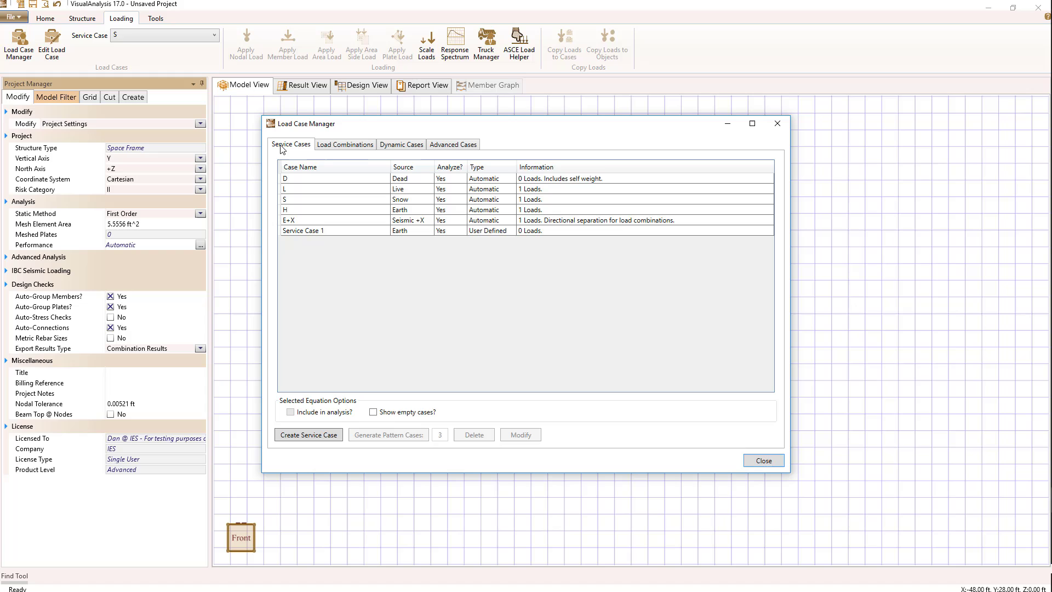
left_click(332, 147)
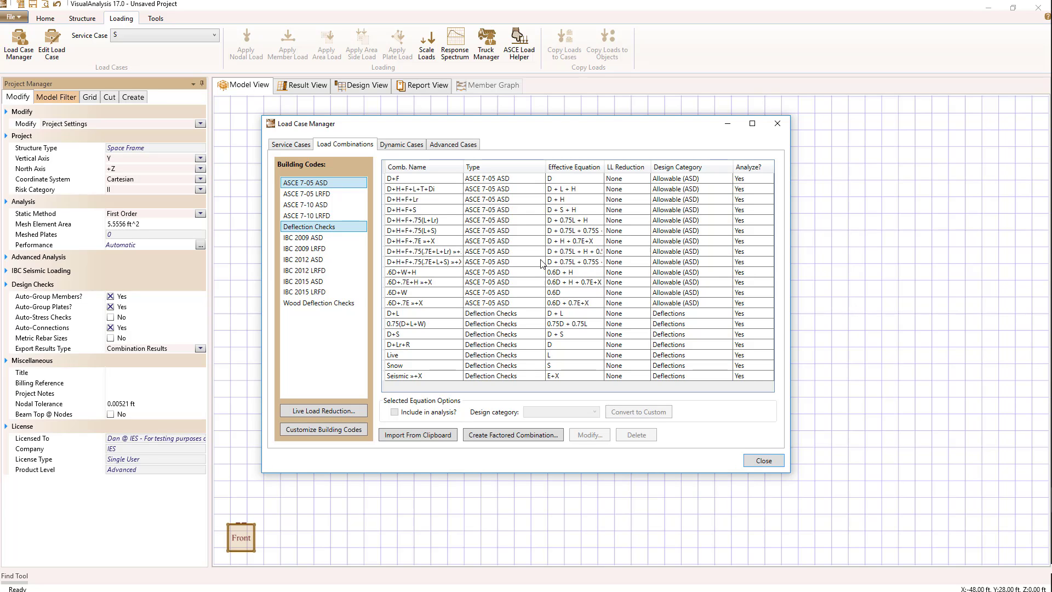
Step: Start a new factored combination, keeping the name Custom Combination 1 and the design category No Design
left_click(511, 435)
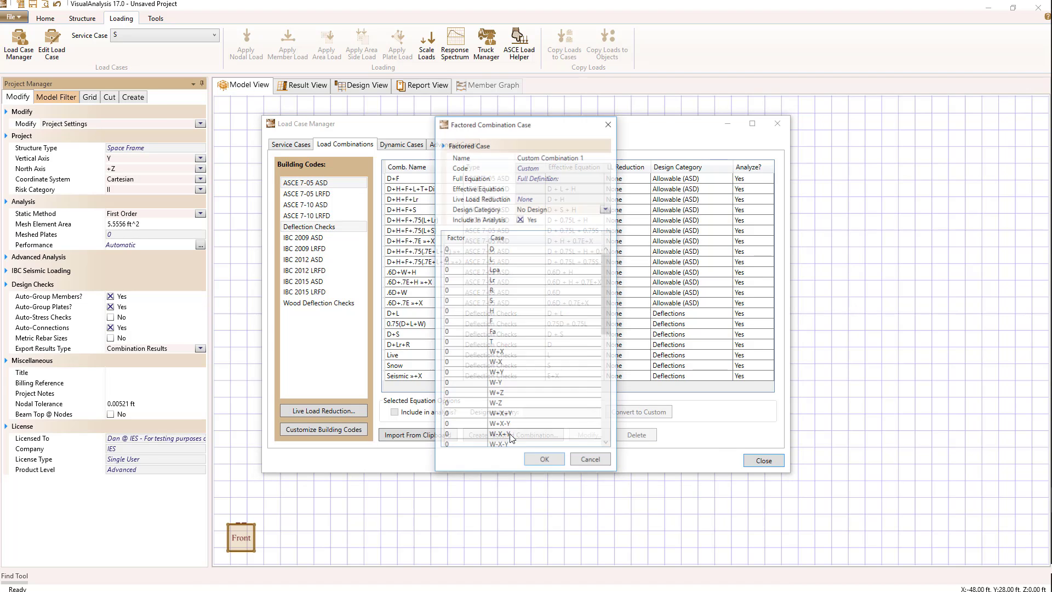
left_click_drag(524, 125, 498, 107)
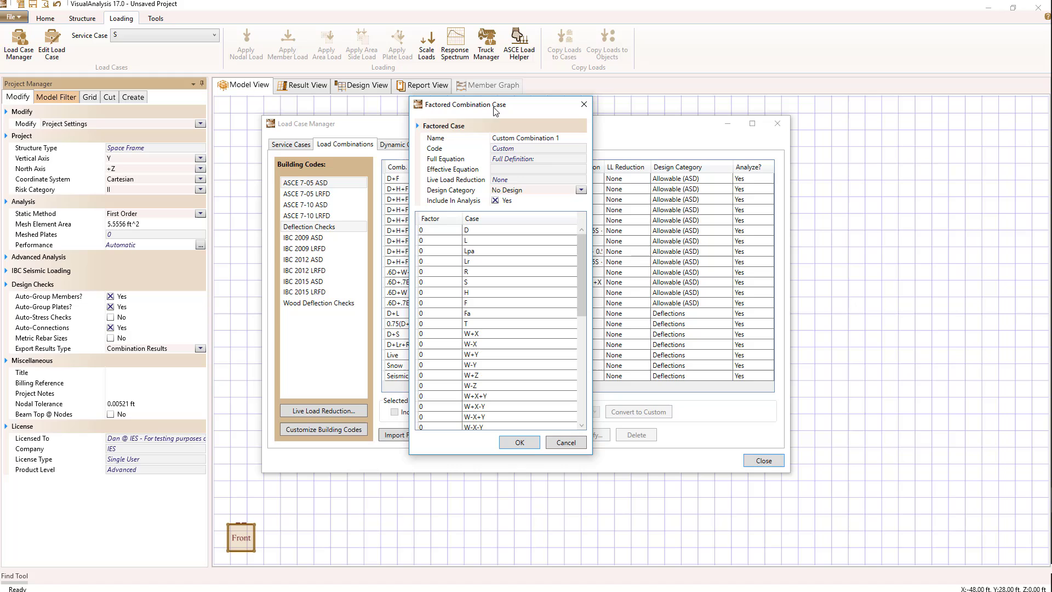
triple_click(574, 137)
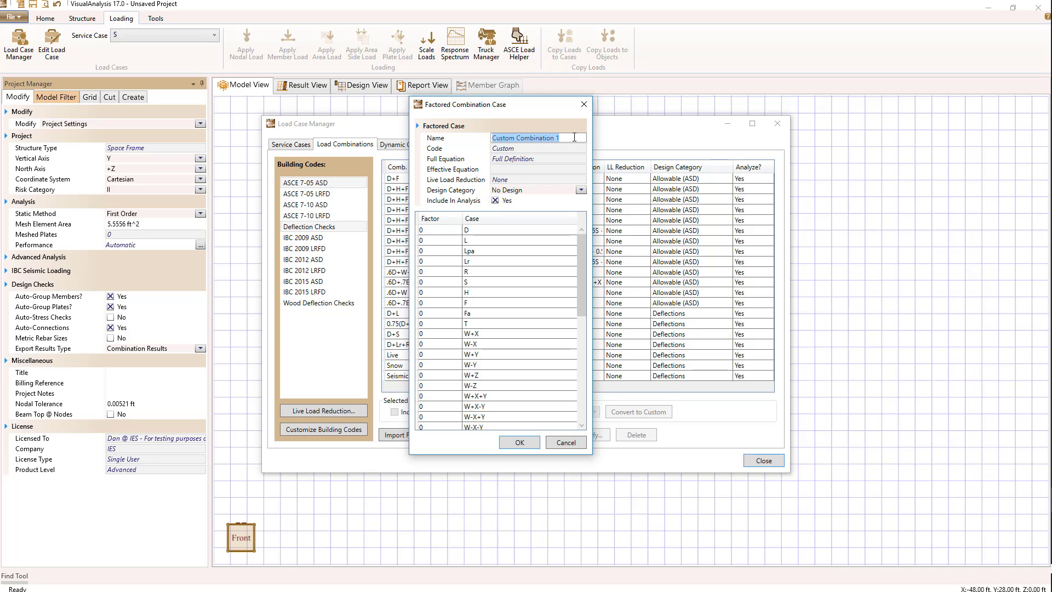
key("Tab")
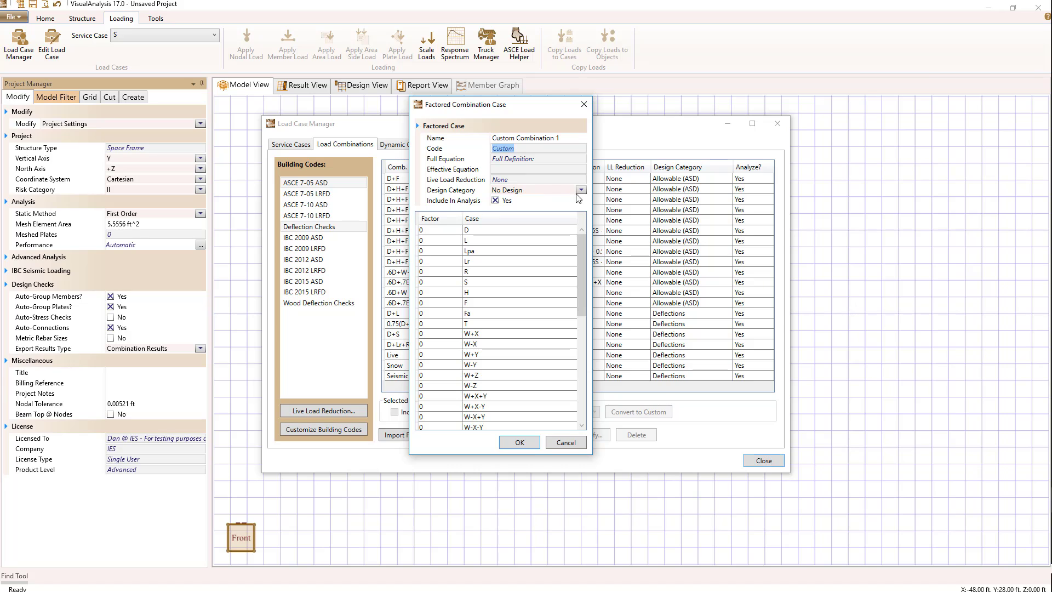
left_click(582, 190)
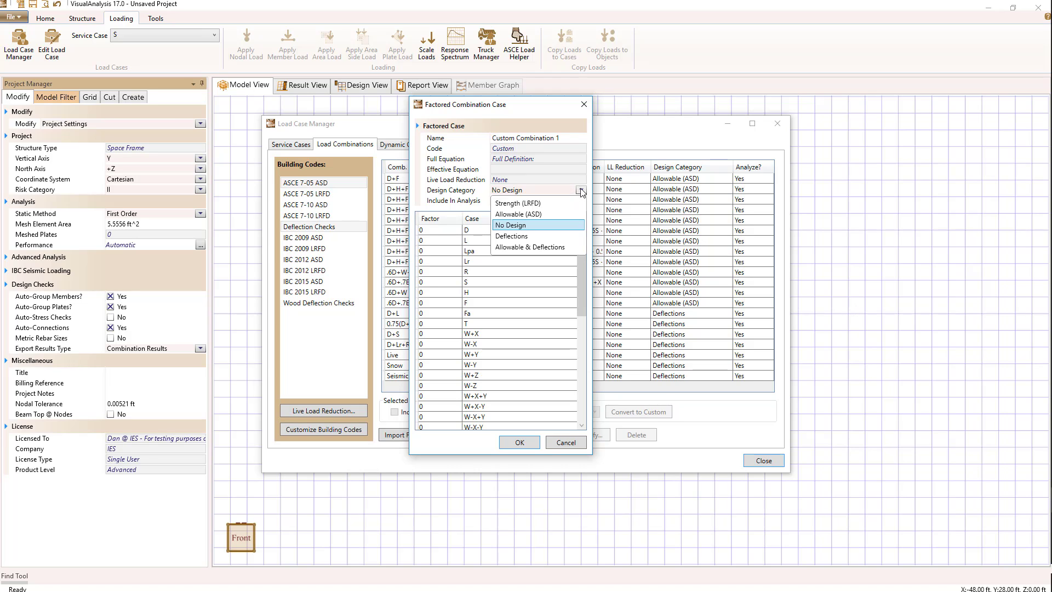
left_click(531, 224)
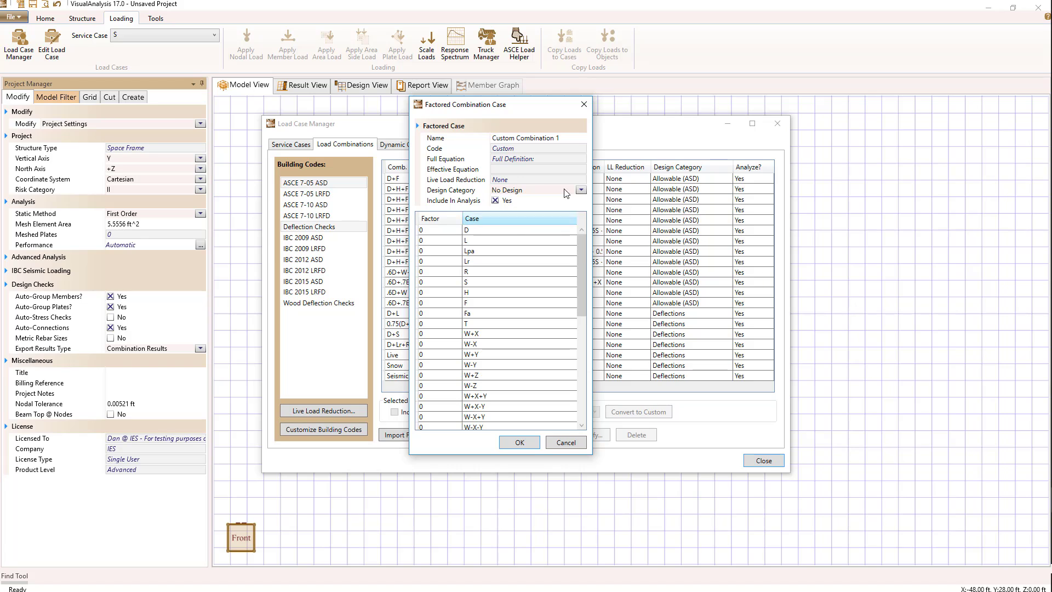
Step: Set the combination's factors to 1.5 for D, 1.7 for L and 0.5 for S, and save it
left_click(435, 233)
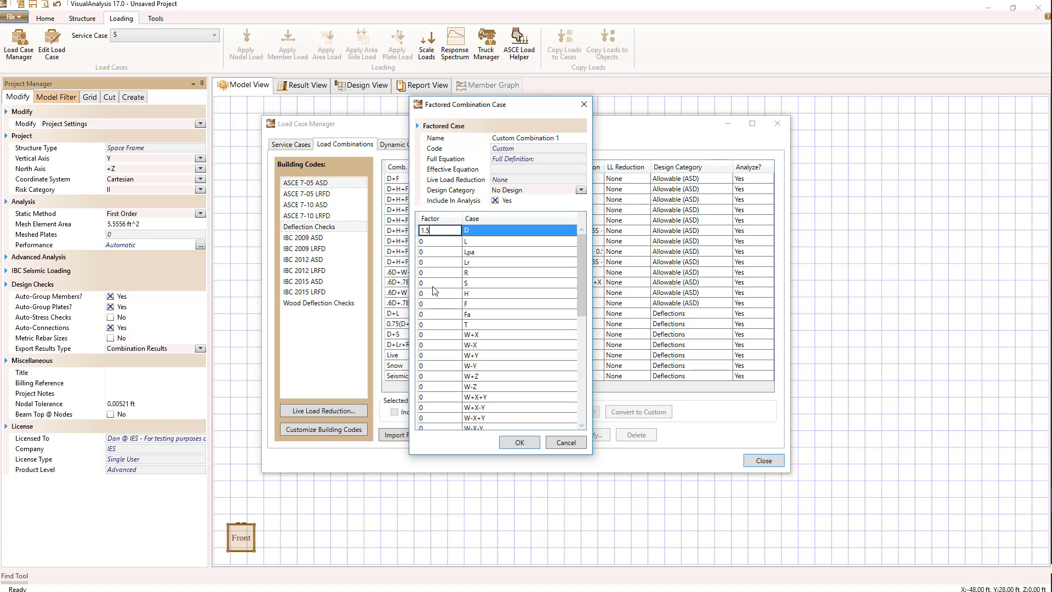
left_click(426, 245)
left_click(425, 245)
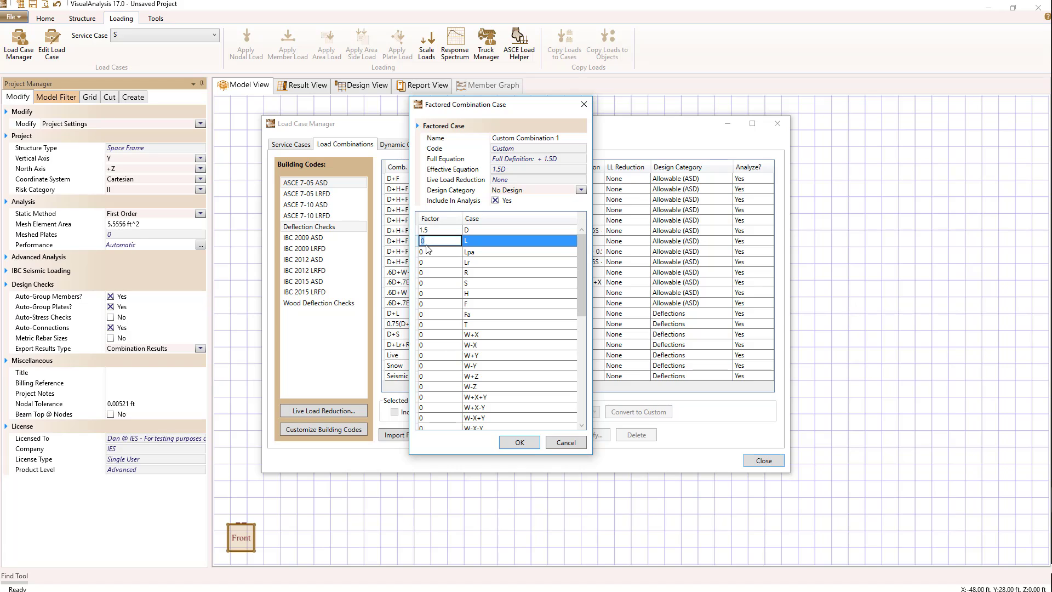
type("1.7")
left_click(425, 285)
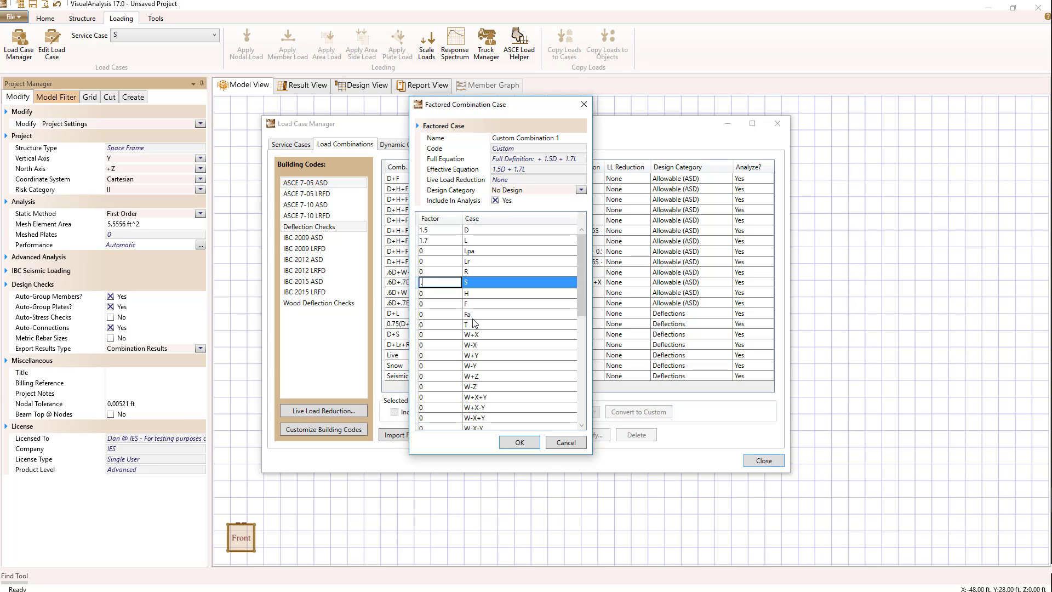
type(".5")
left_click_drag(580, 284, 576, 261)
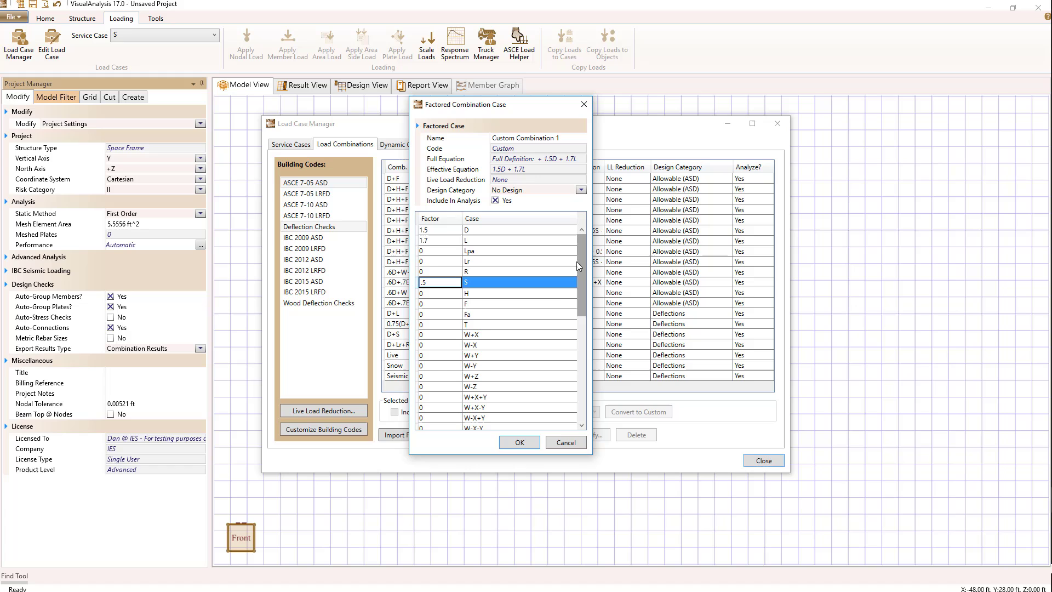
left_click(511, 442)
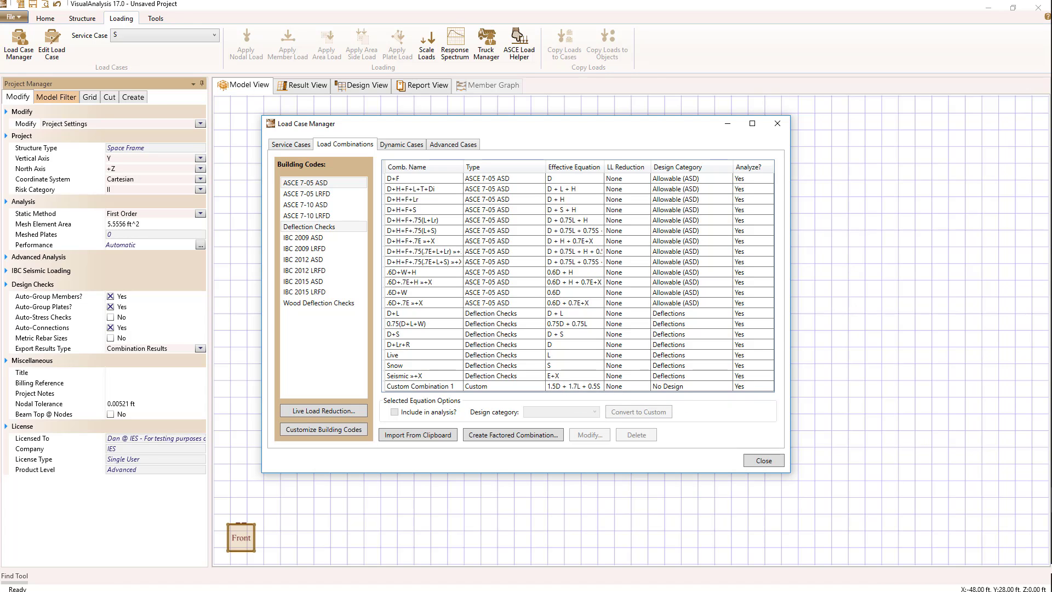
Step: Switch to the Excel workbook and examine the custom combinations table's title and its name, design type, factor and case headings
key("alt+Tab")
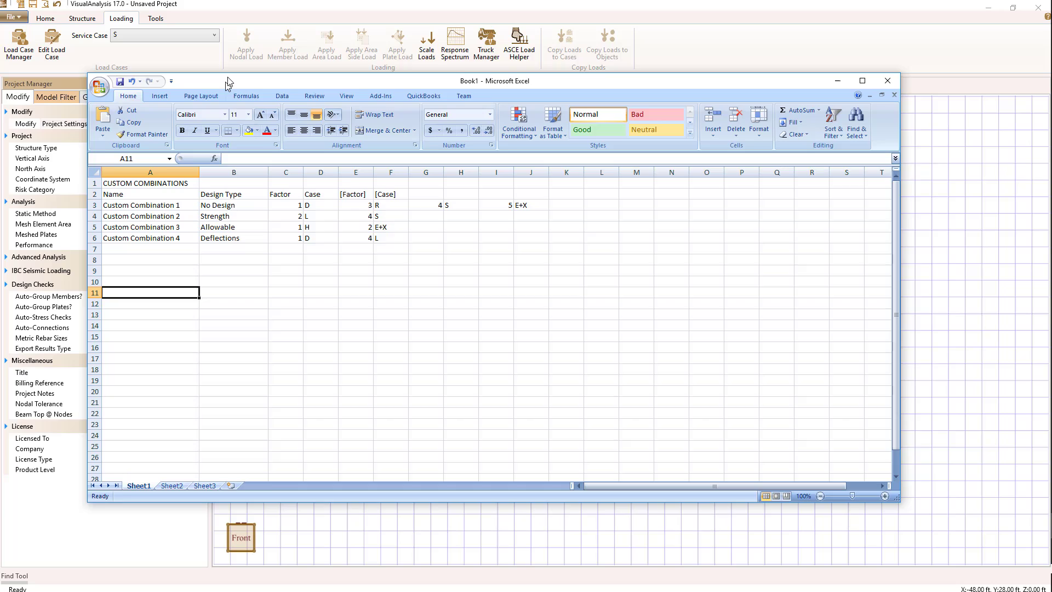
left_click_drag(229, 83, 252, 68)
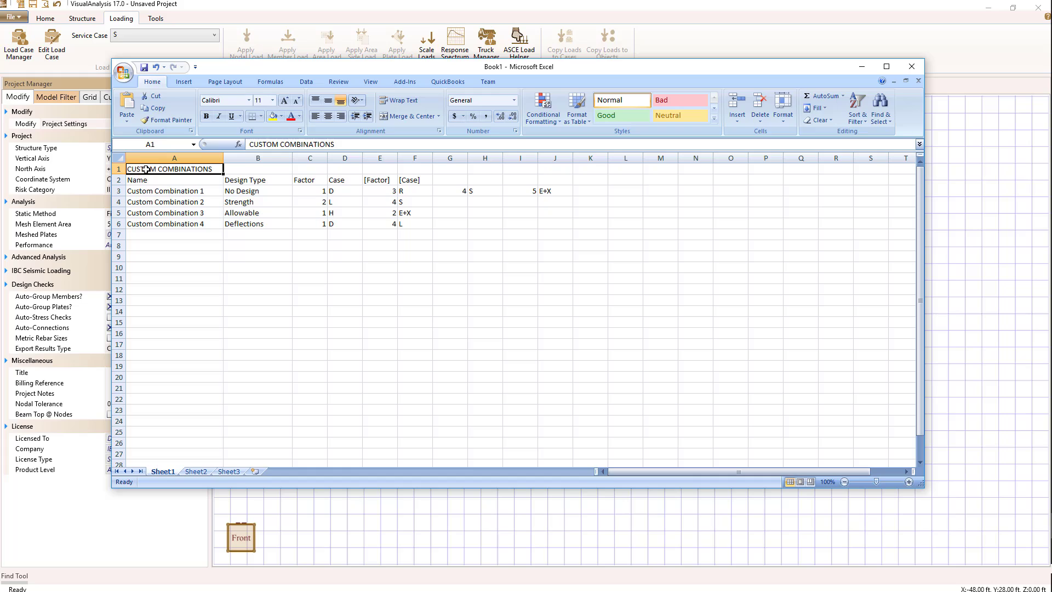
left_click(146, 170)
left_click(138, 181)
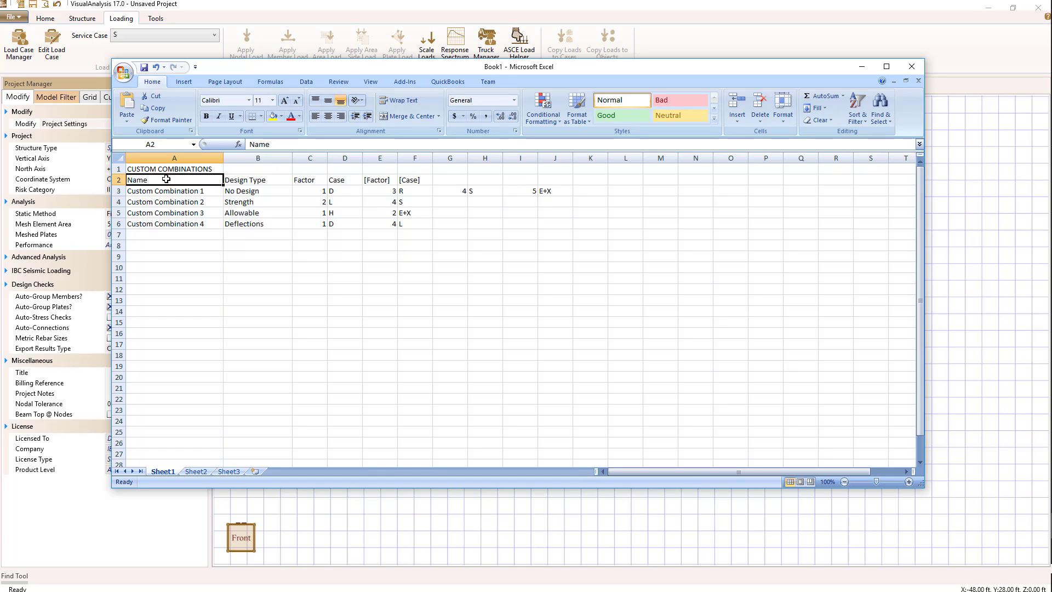
left_click(248, 179)
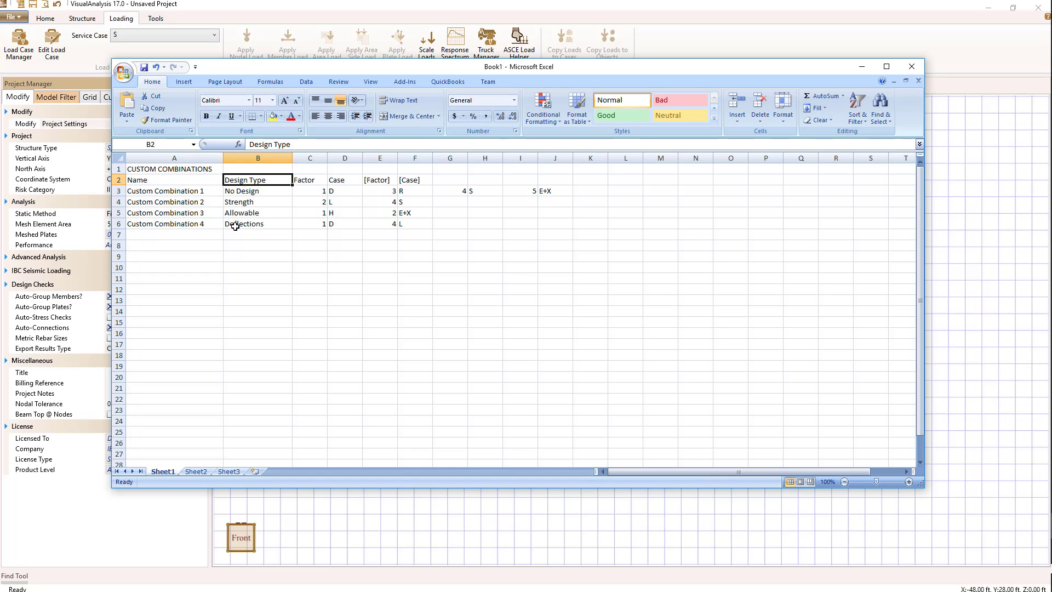
left_click(307, 180)
left_click(340, 181)
left_click(370, 180)
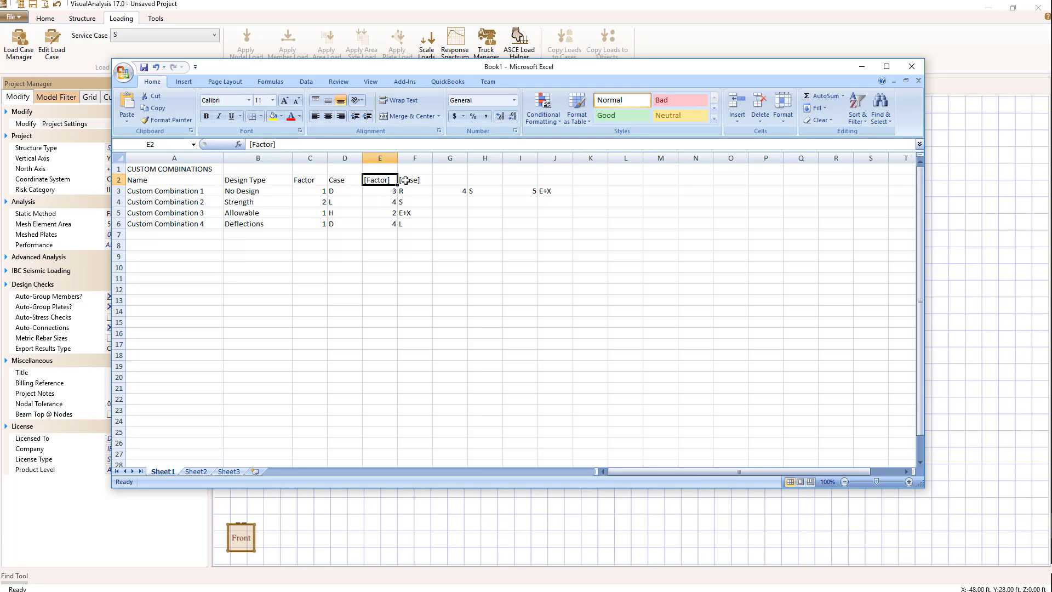
left_click(406, 179)
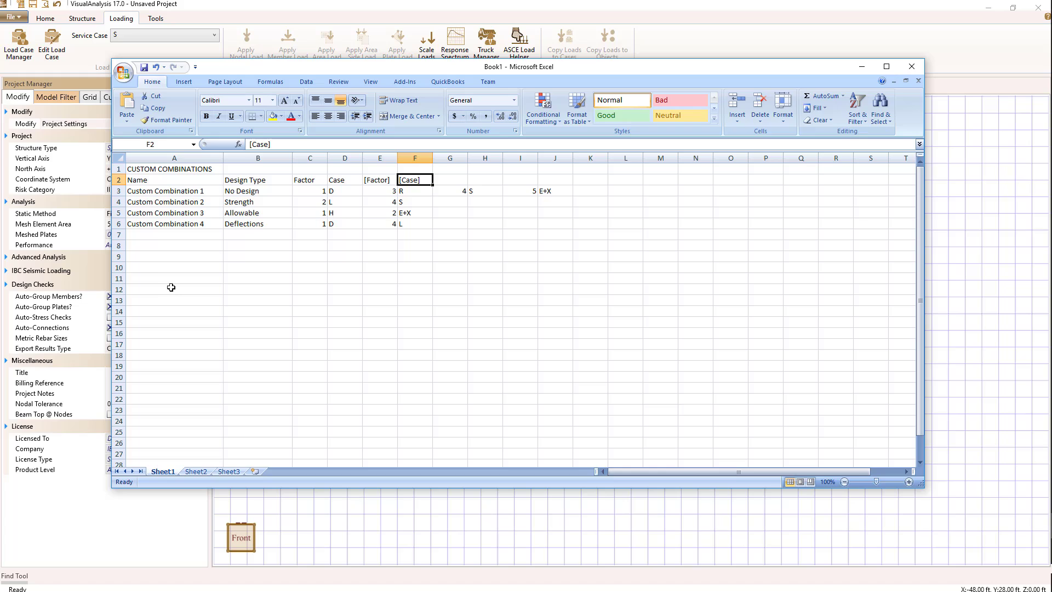
Step: Copy the custom combinations table in A1:J6 and import it from the clipboard into the VisualAnalysis load combinations
left_click_drag(131, 172, 557, 228)
left_click(154, 108)
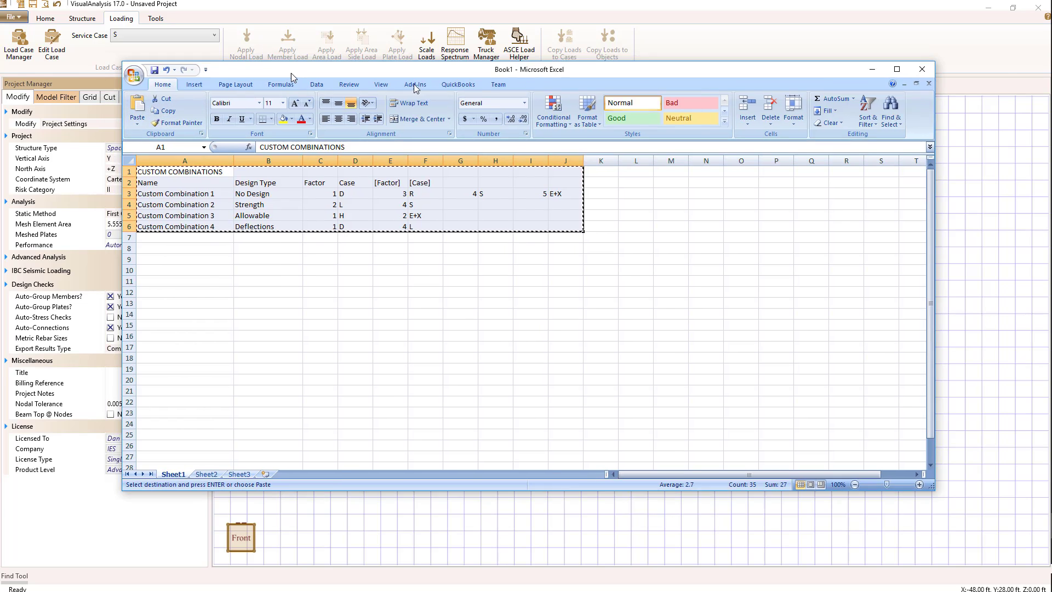
key("alt+Tab")
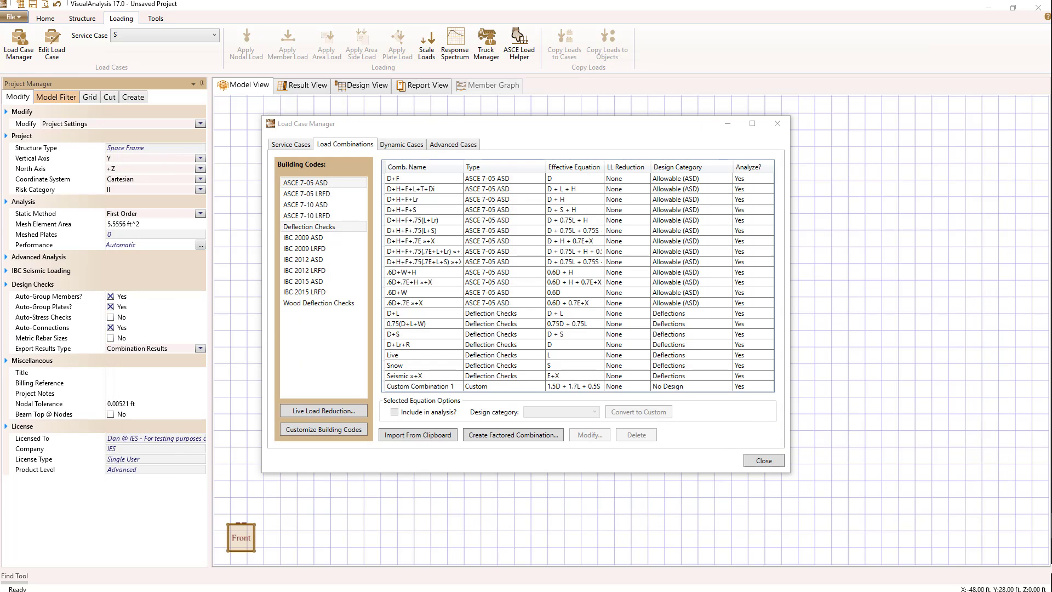
left_click(417, 436)
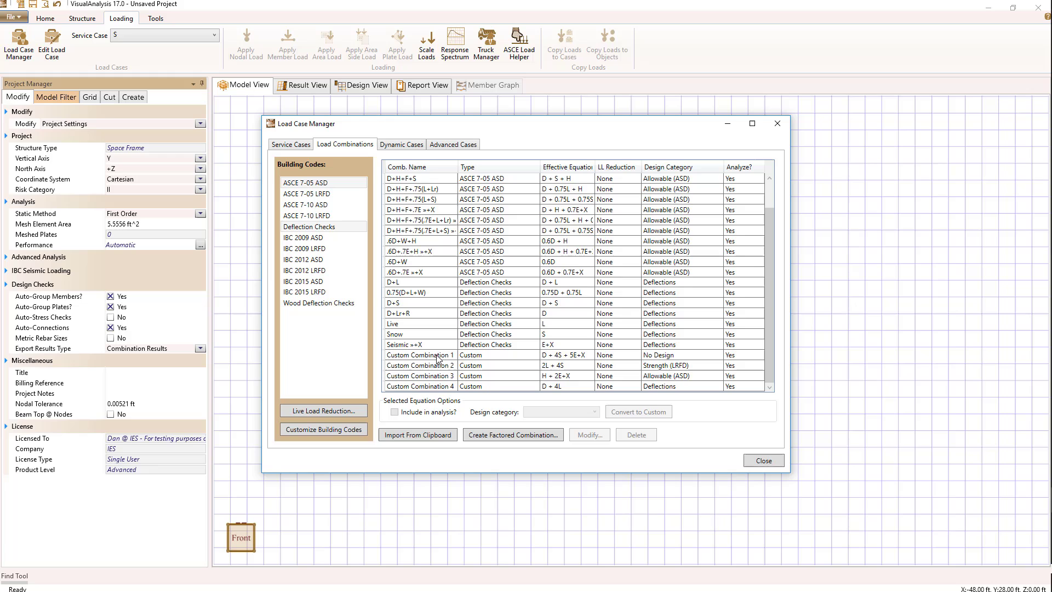
Step: Review the imported Custom Combinations 1 to 4 in the load combinations list
left_click(439, 366)
left_click(440, 376)
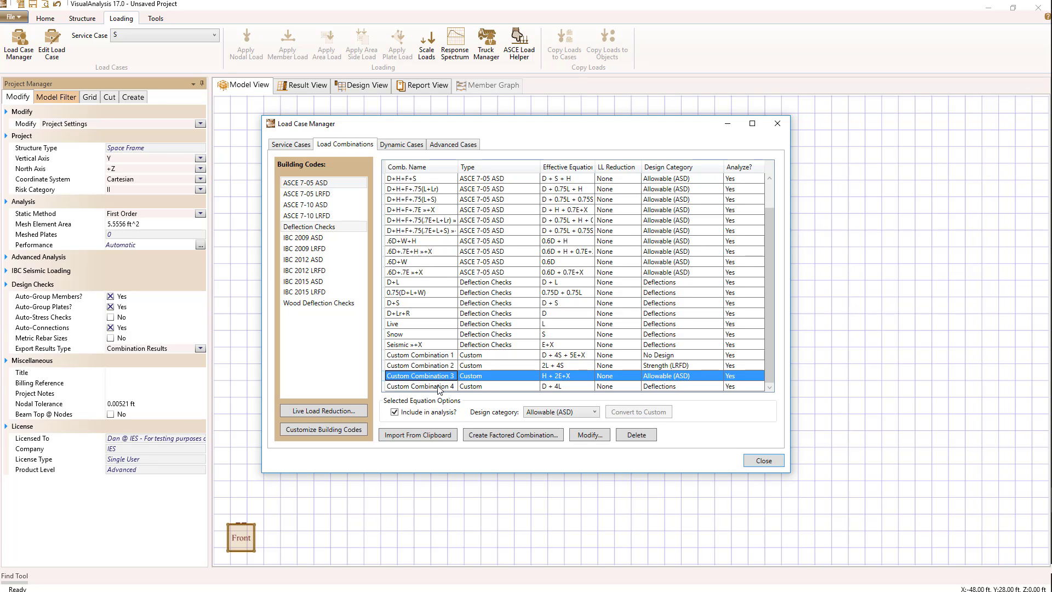
left_click(439, 386)
key("Up")
key("Up")
key("Up")
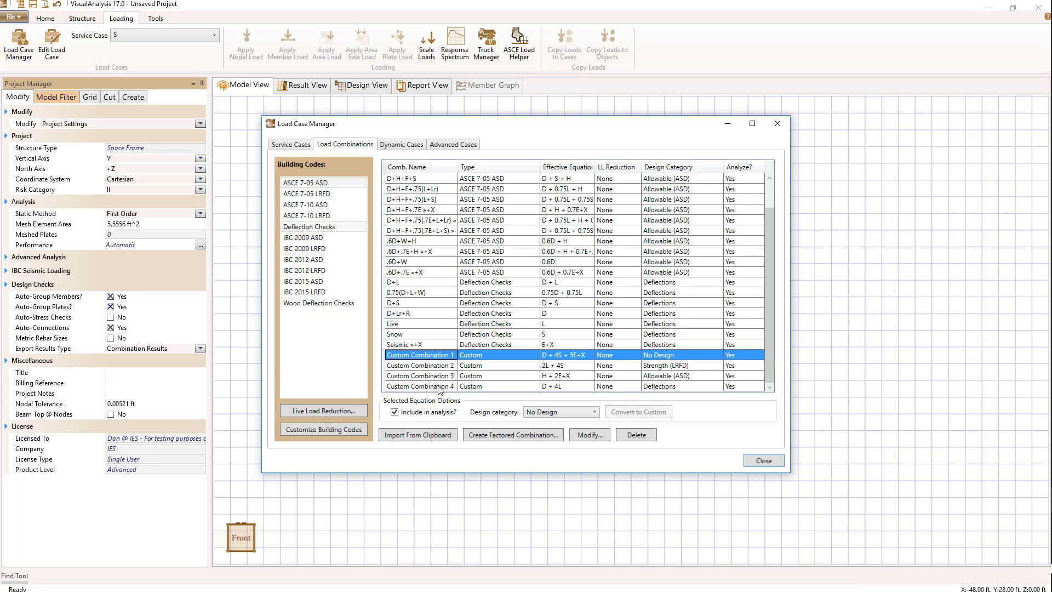